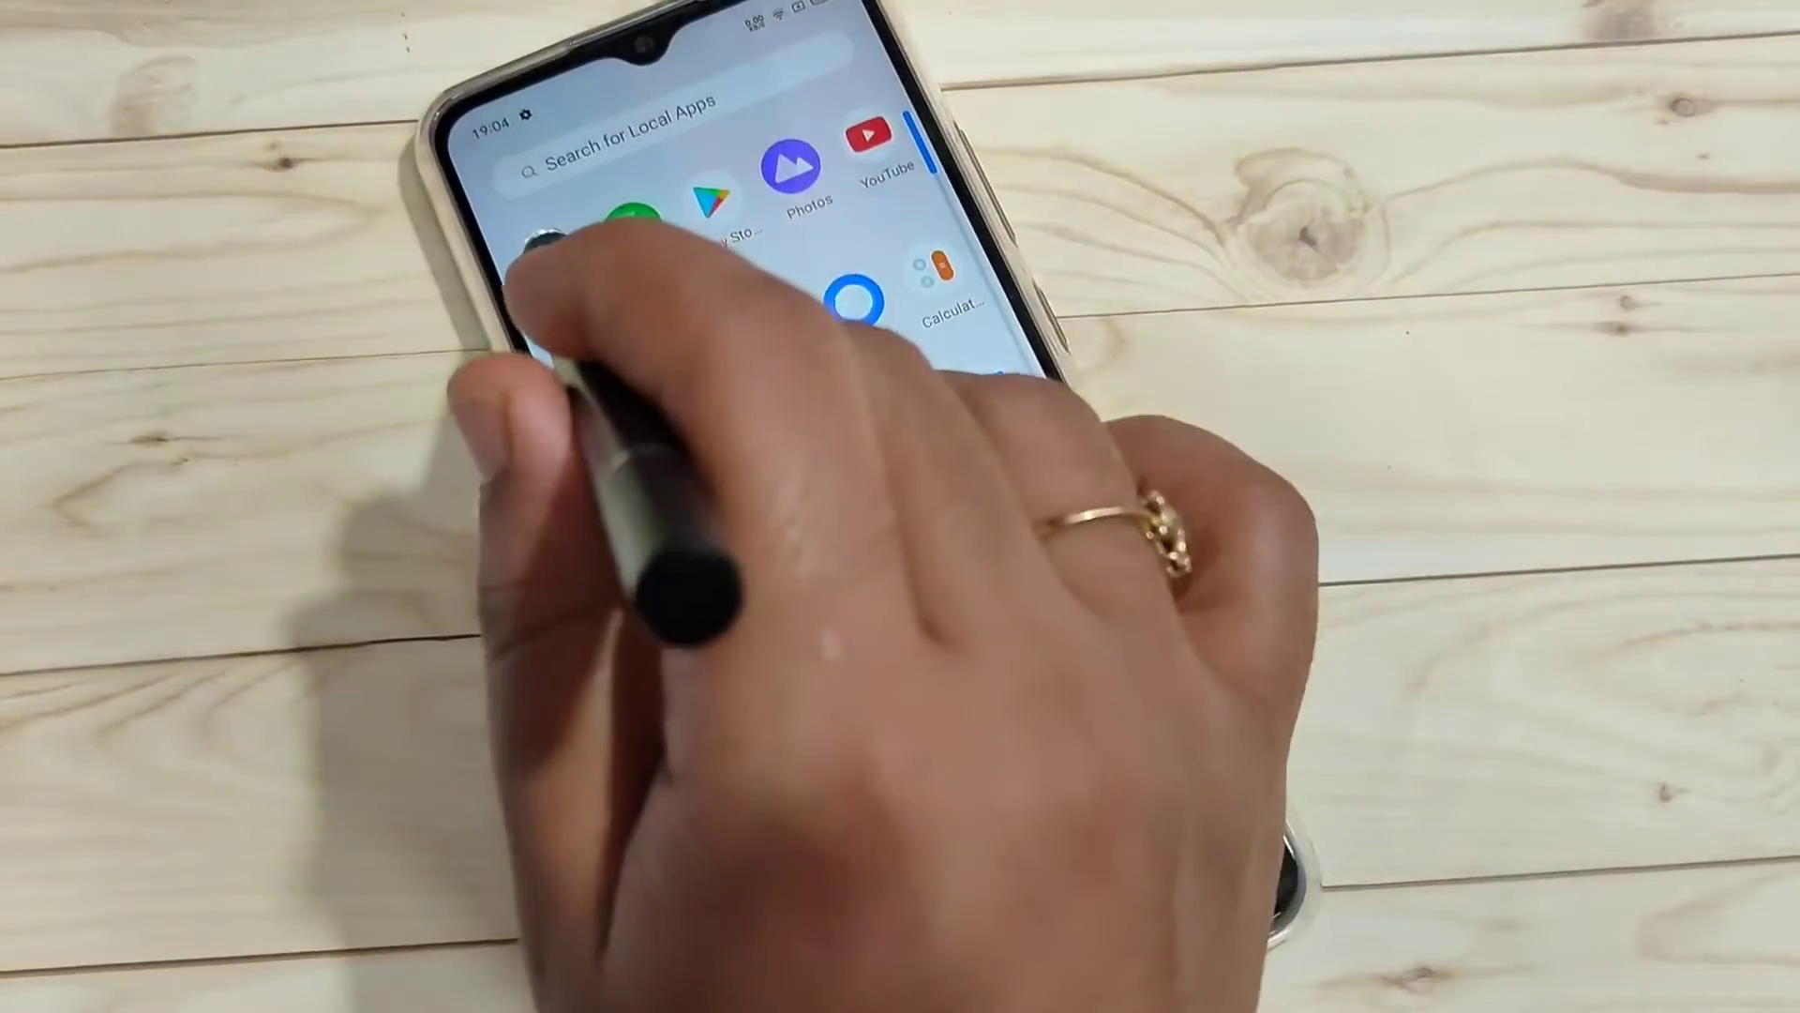
# Open Settings and go to the App cloner page listing Amazon, Facebook and Snapchat.
pyautogui.click(553, 260)
pyautogui.scroll(-15, 1069, 766)
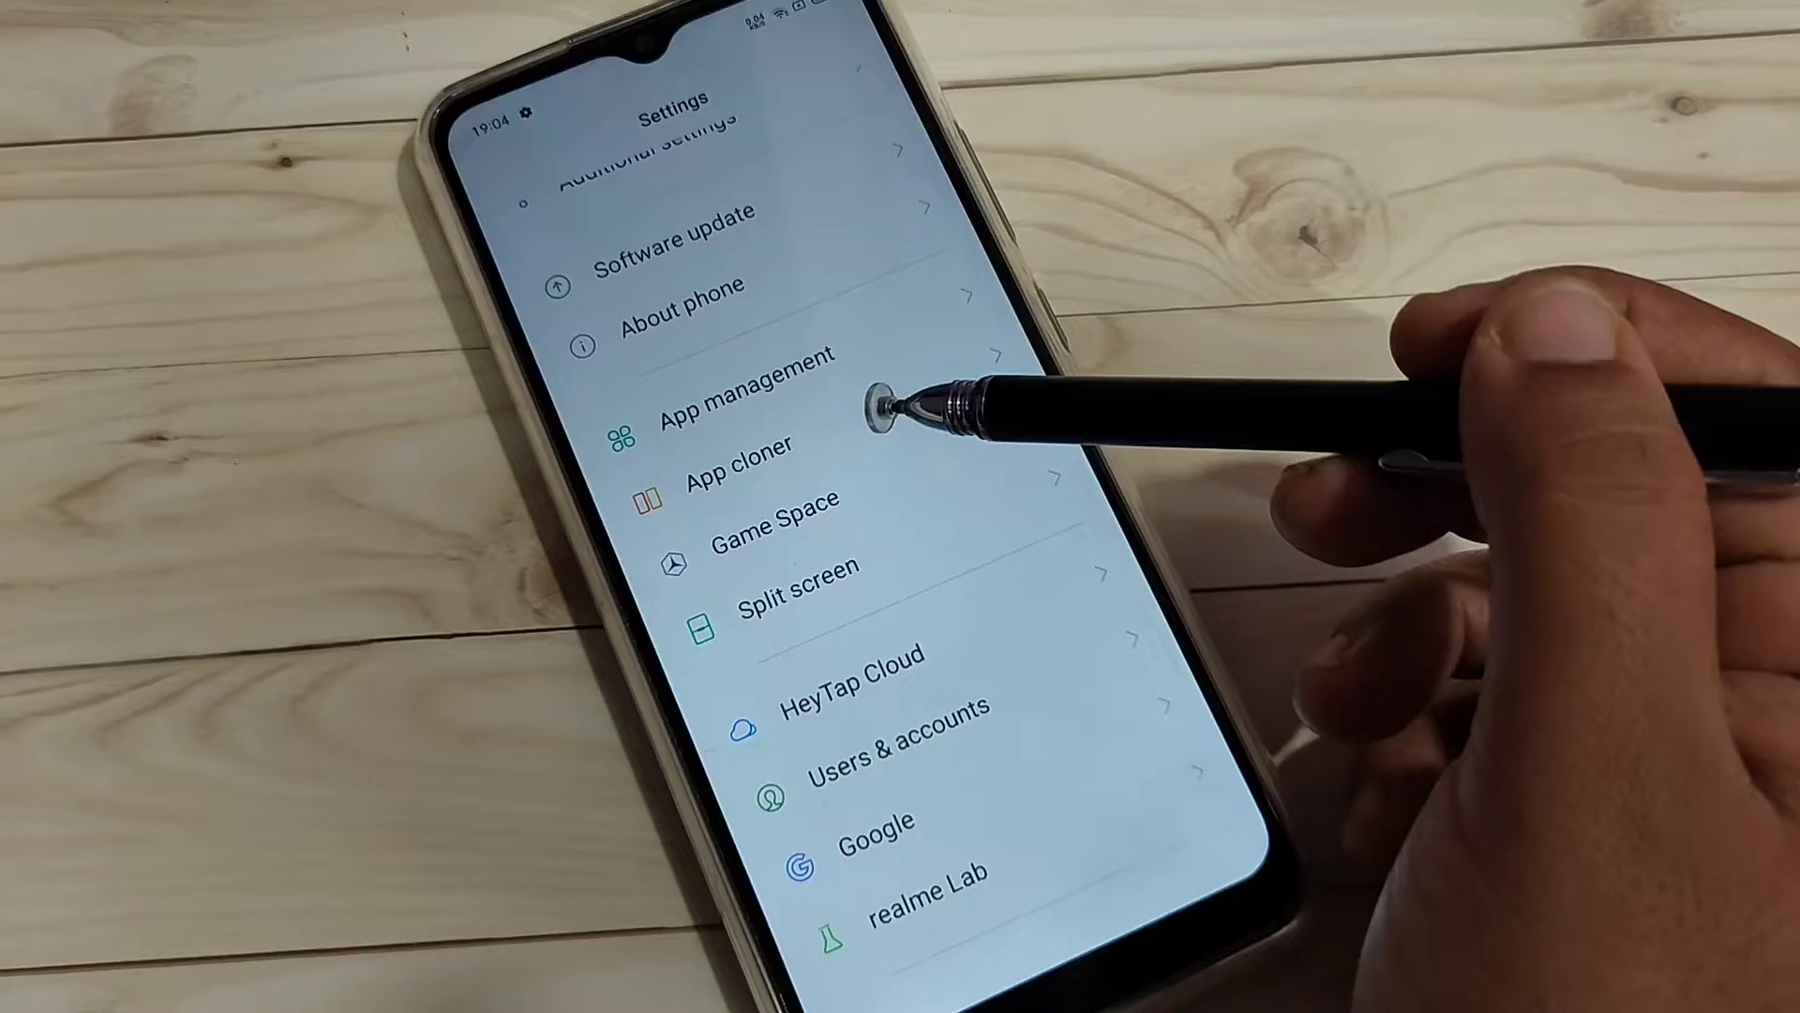
pyautogui.click(887, 400)
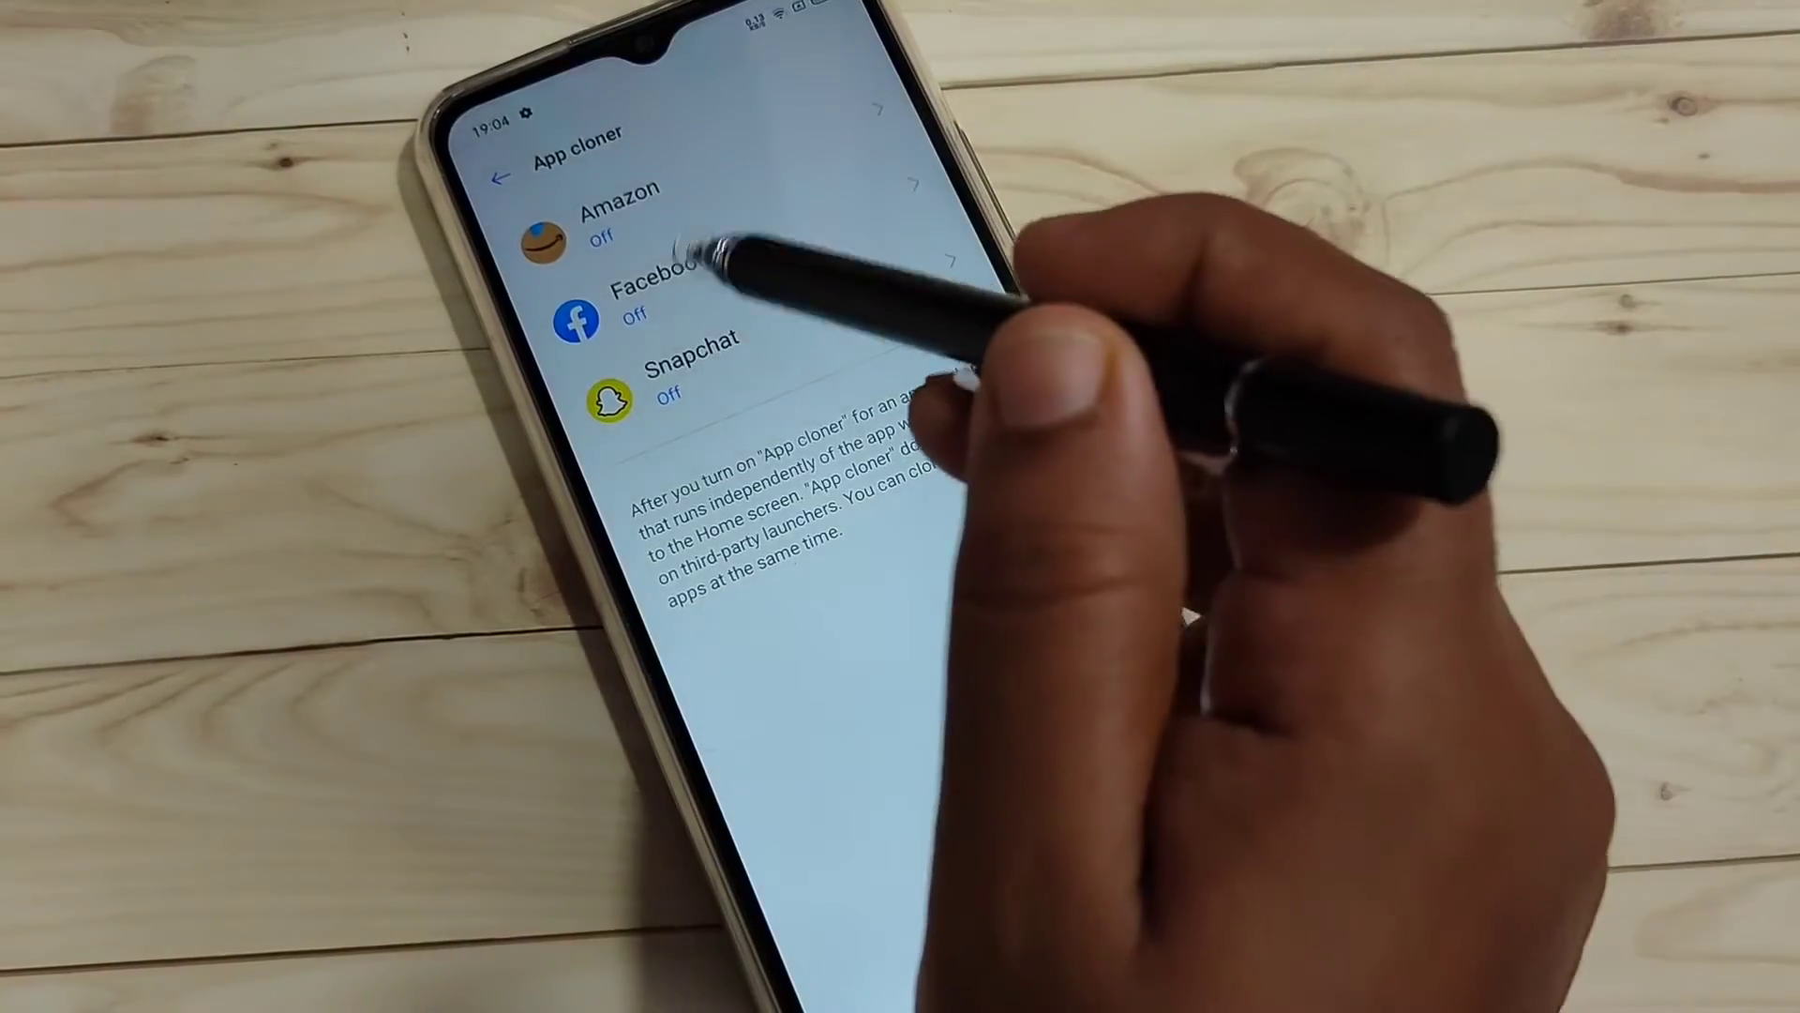
# Switch on Create app clone for Facebook and return to the home screen.
pyautogui.click(661, 275)
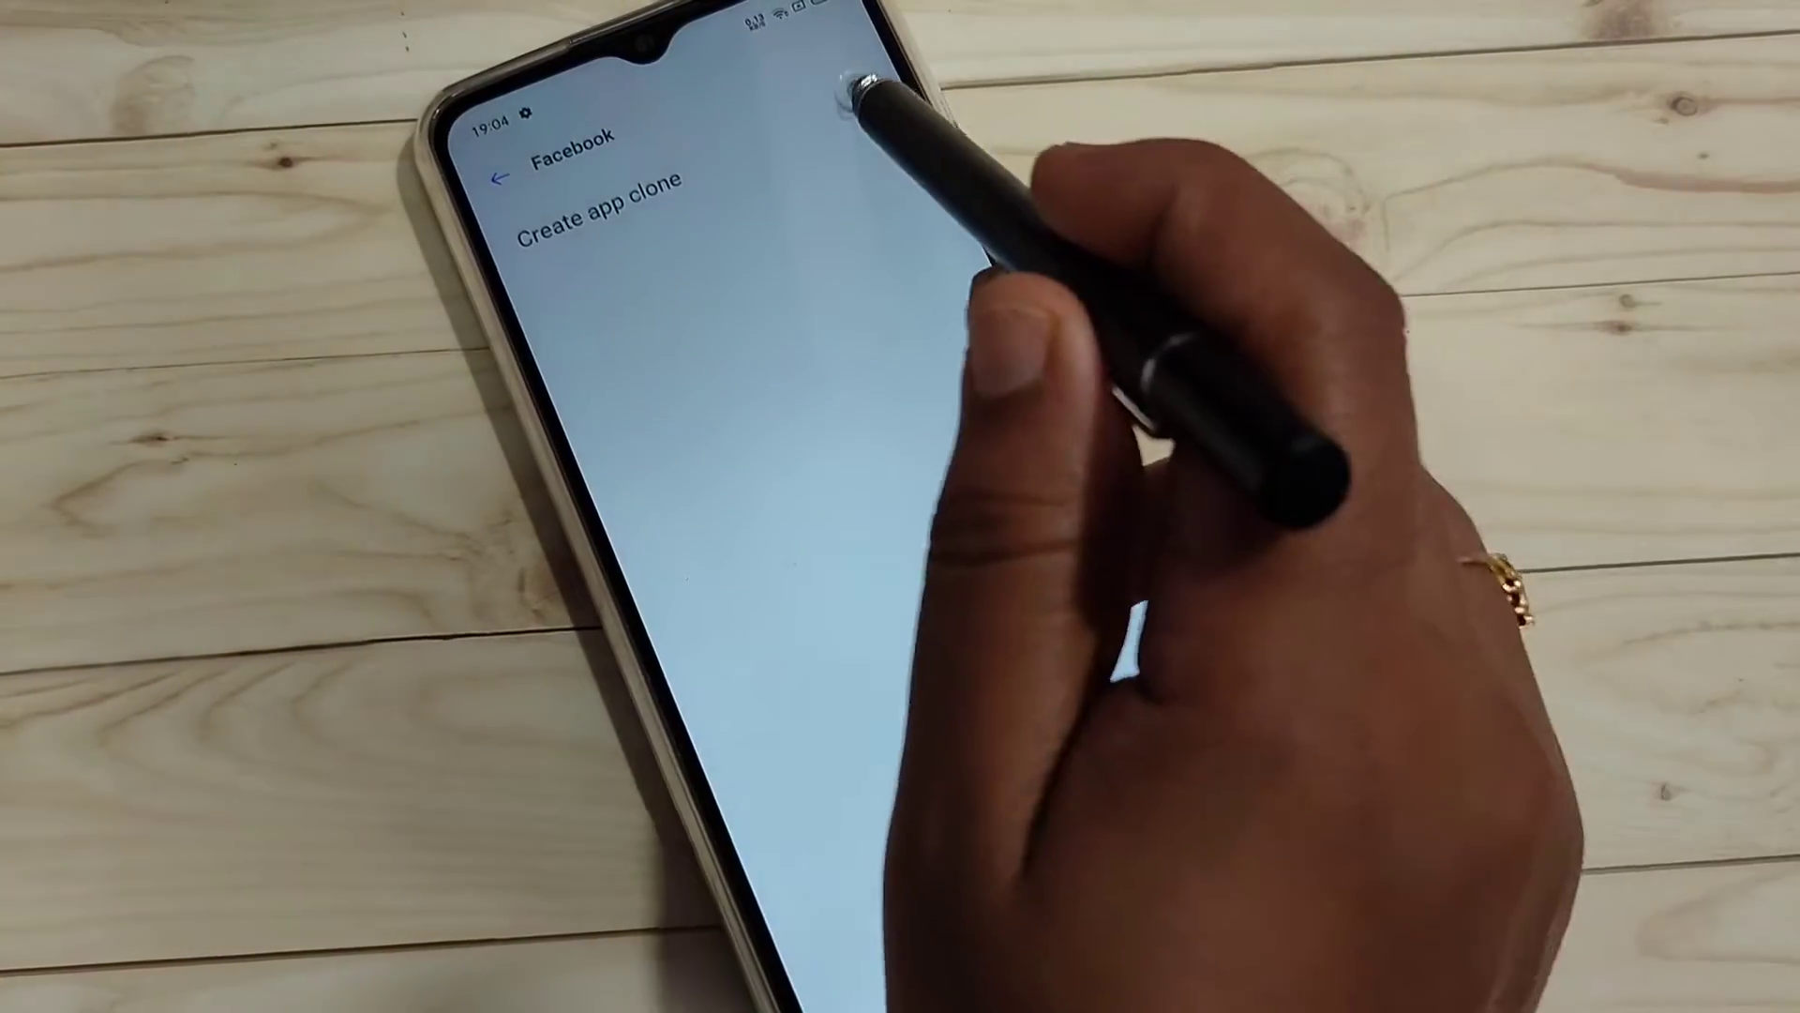
pyautogui.click(855, 106)
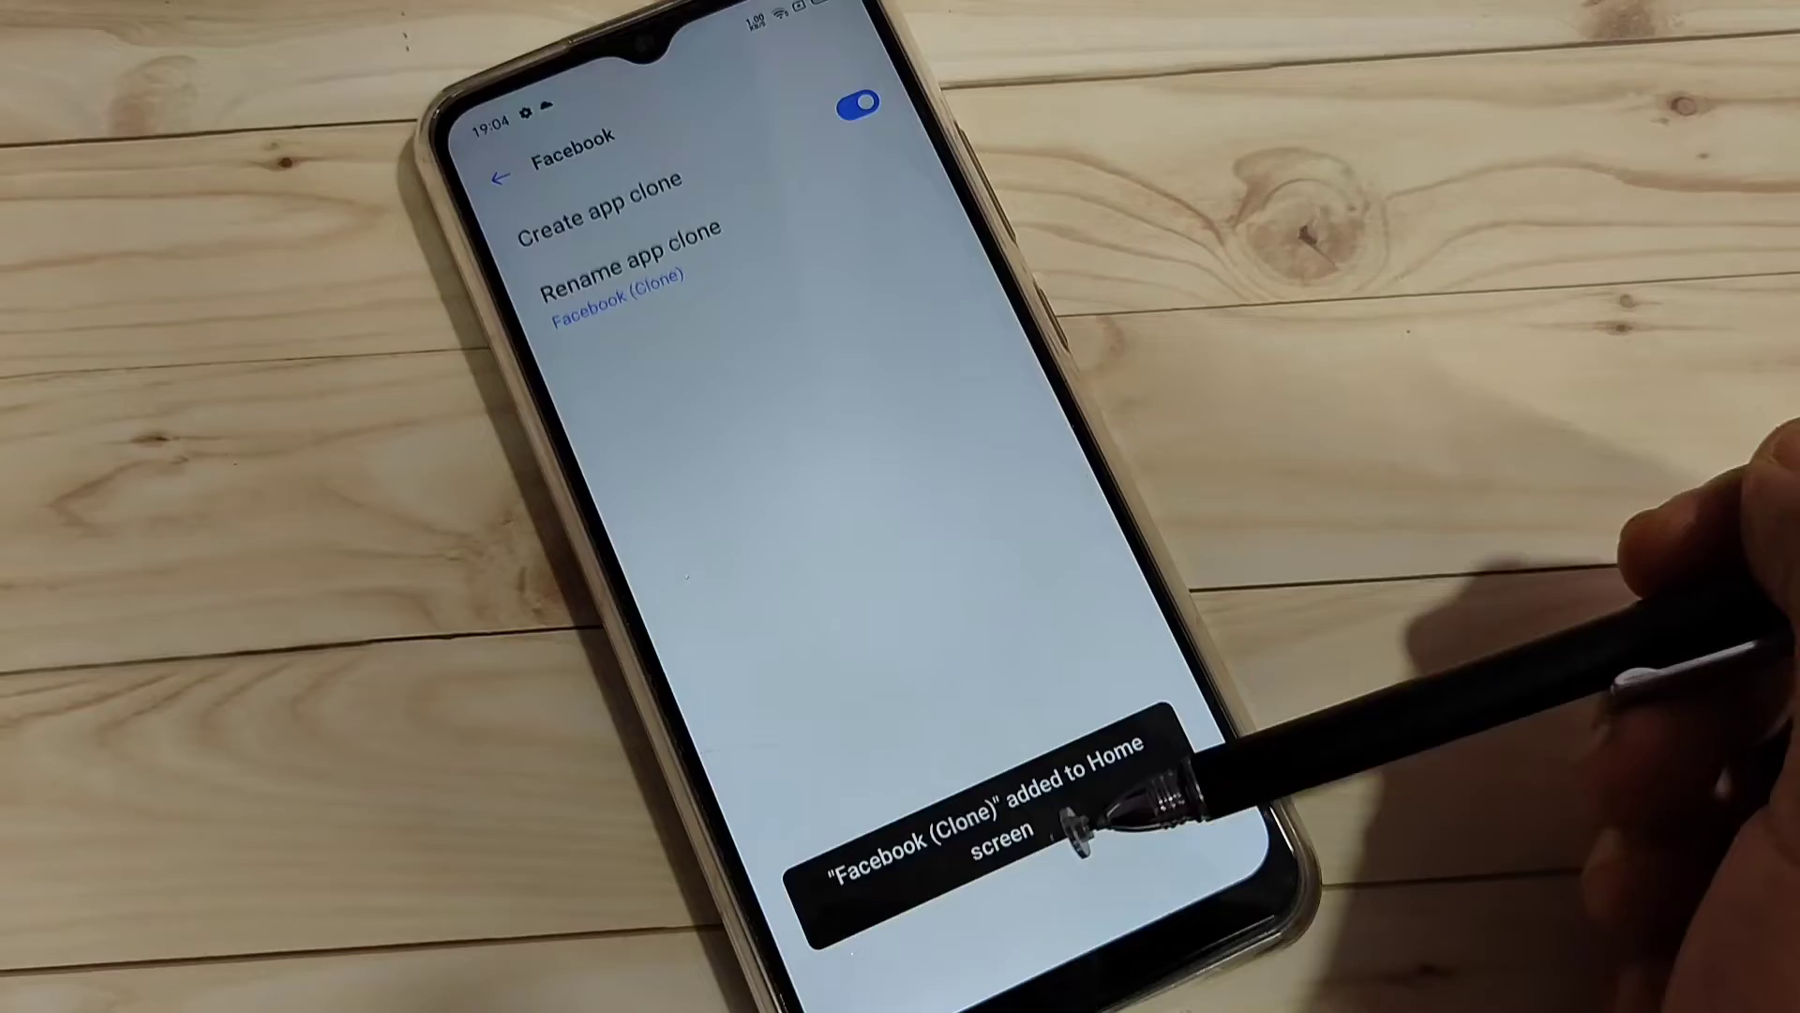
pyautogui.moveTo(1041, 922); pyautogui.dragTo(1065, 787)
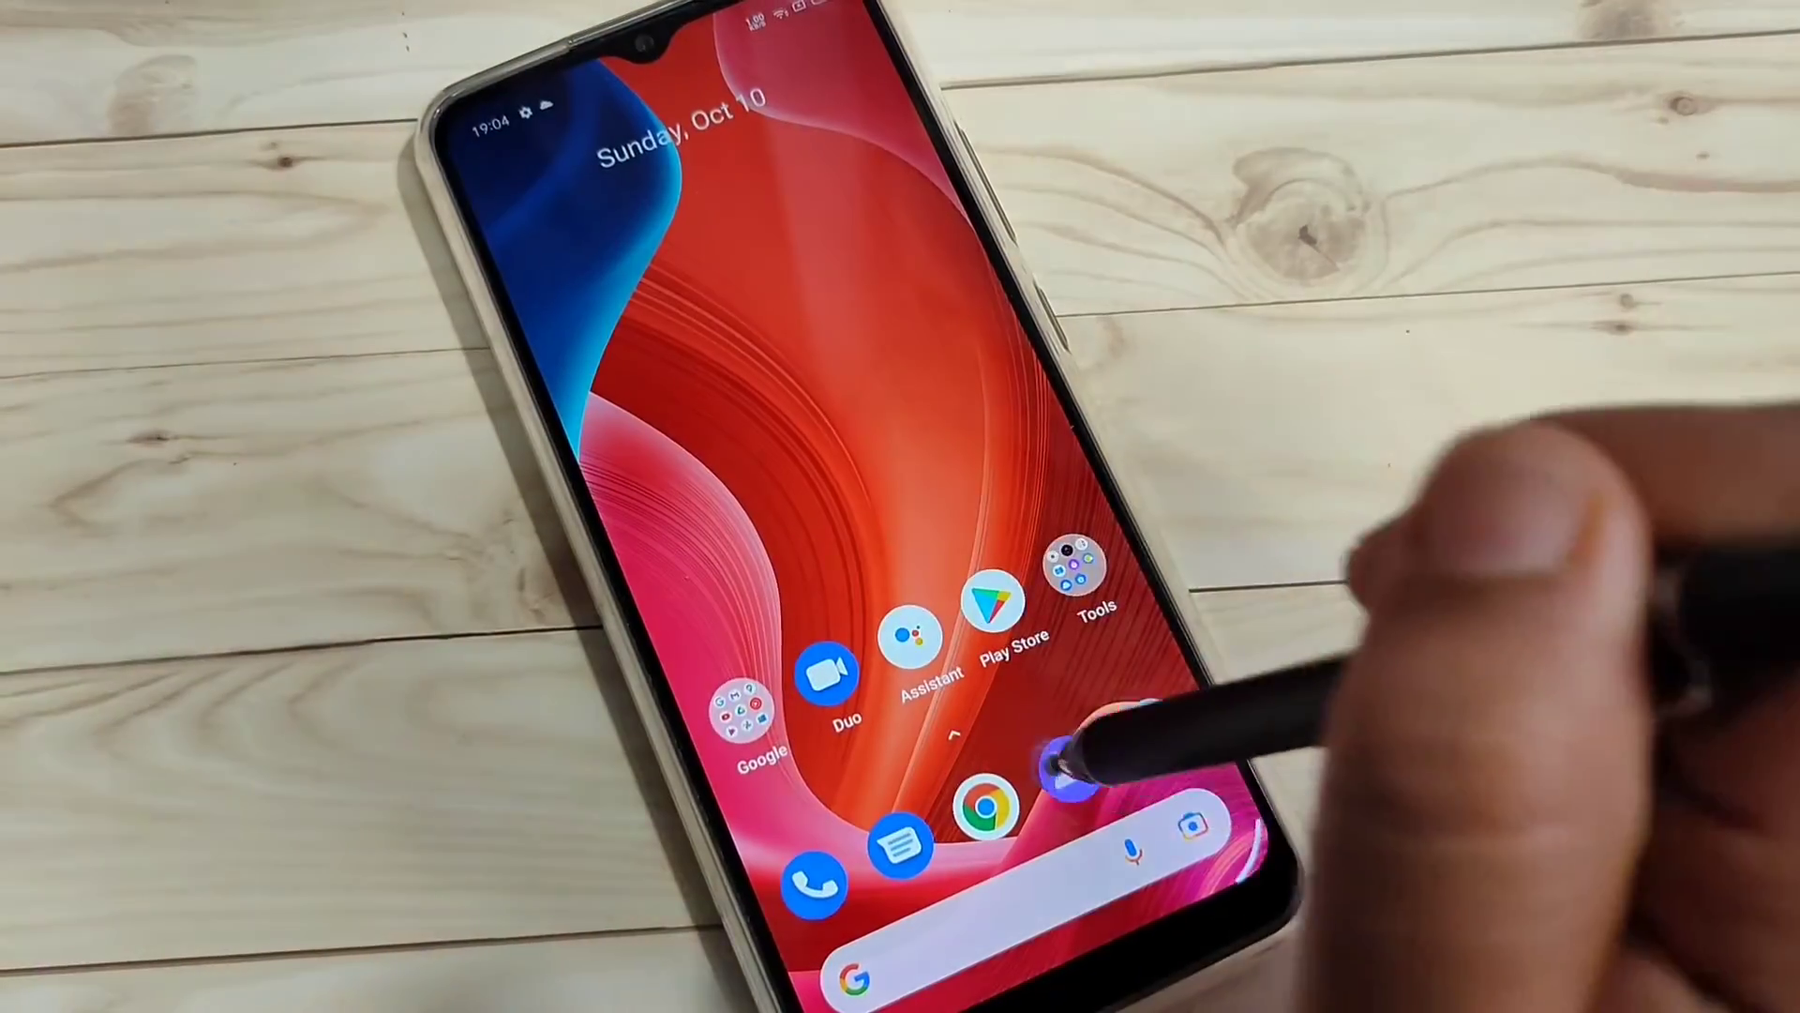
# Open the app drawer and launch an app from it.
pyautogui.click(924, 201)
pyautogui.moveTo(984, 985)
pyautogui.mouseDown()
pyautogui.moveTo(1041, 746)
pyautogui.moveTo(944, 422)
pyautogui.mouseUp()
pyautogui.click(1036, 716)
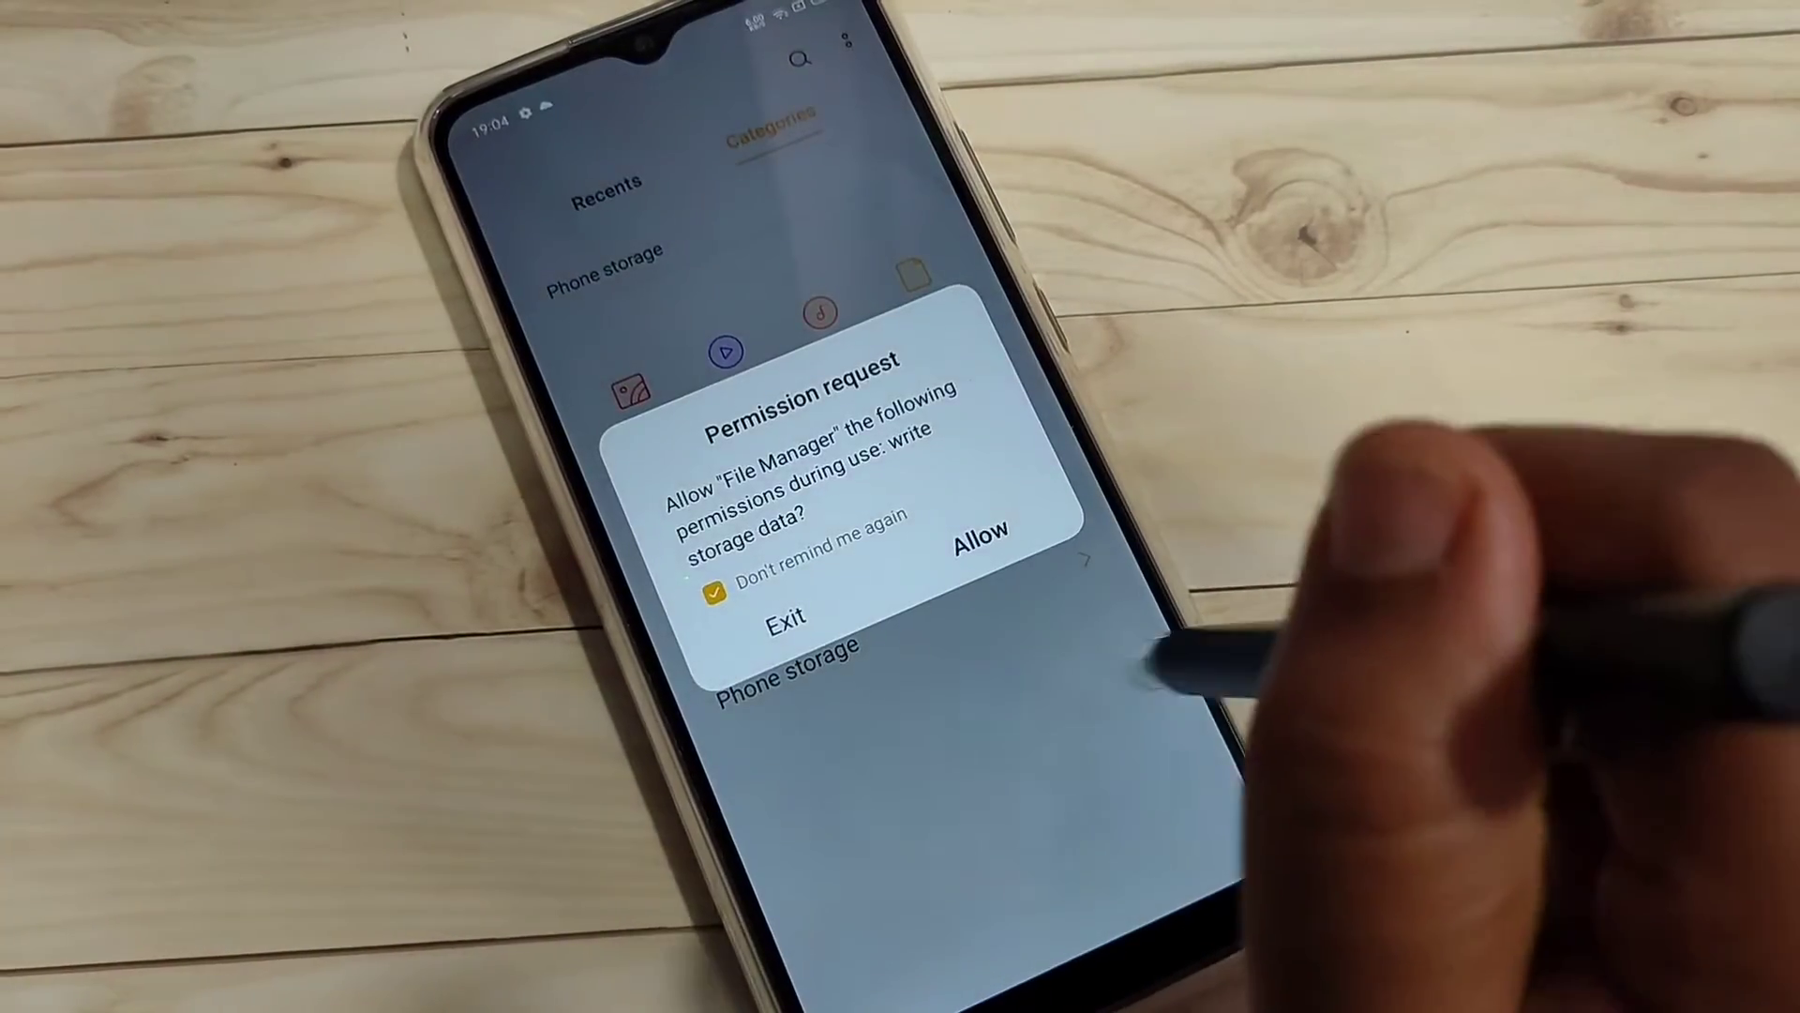
# Close the launched app to get back to the apps.
pyautogui.moveTo(1167, 642); pyautogui.dragTo(1041, 633)
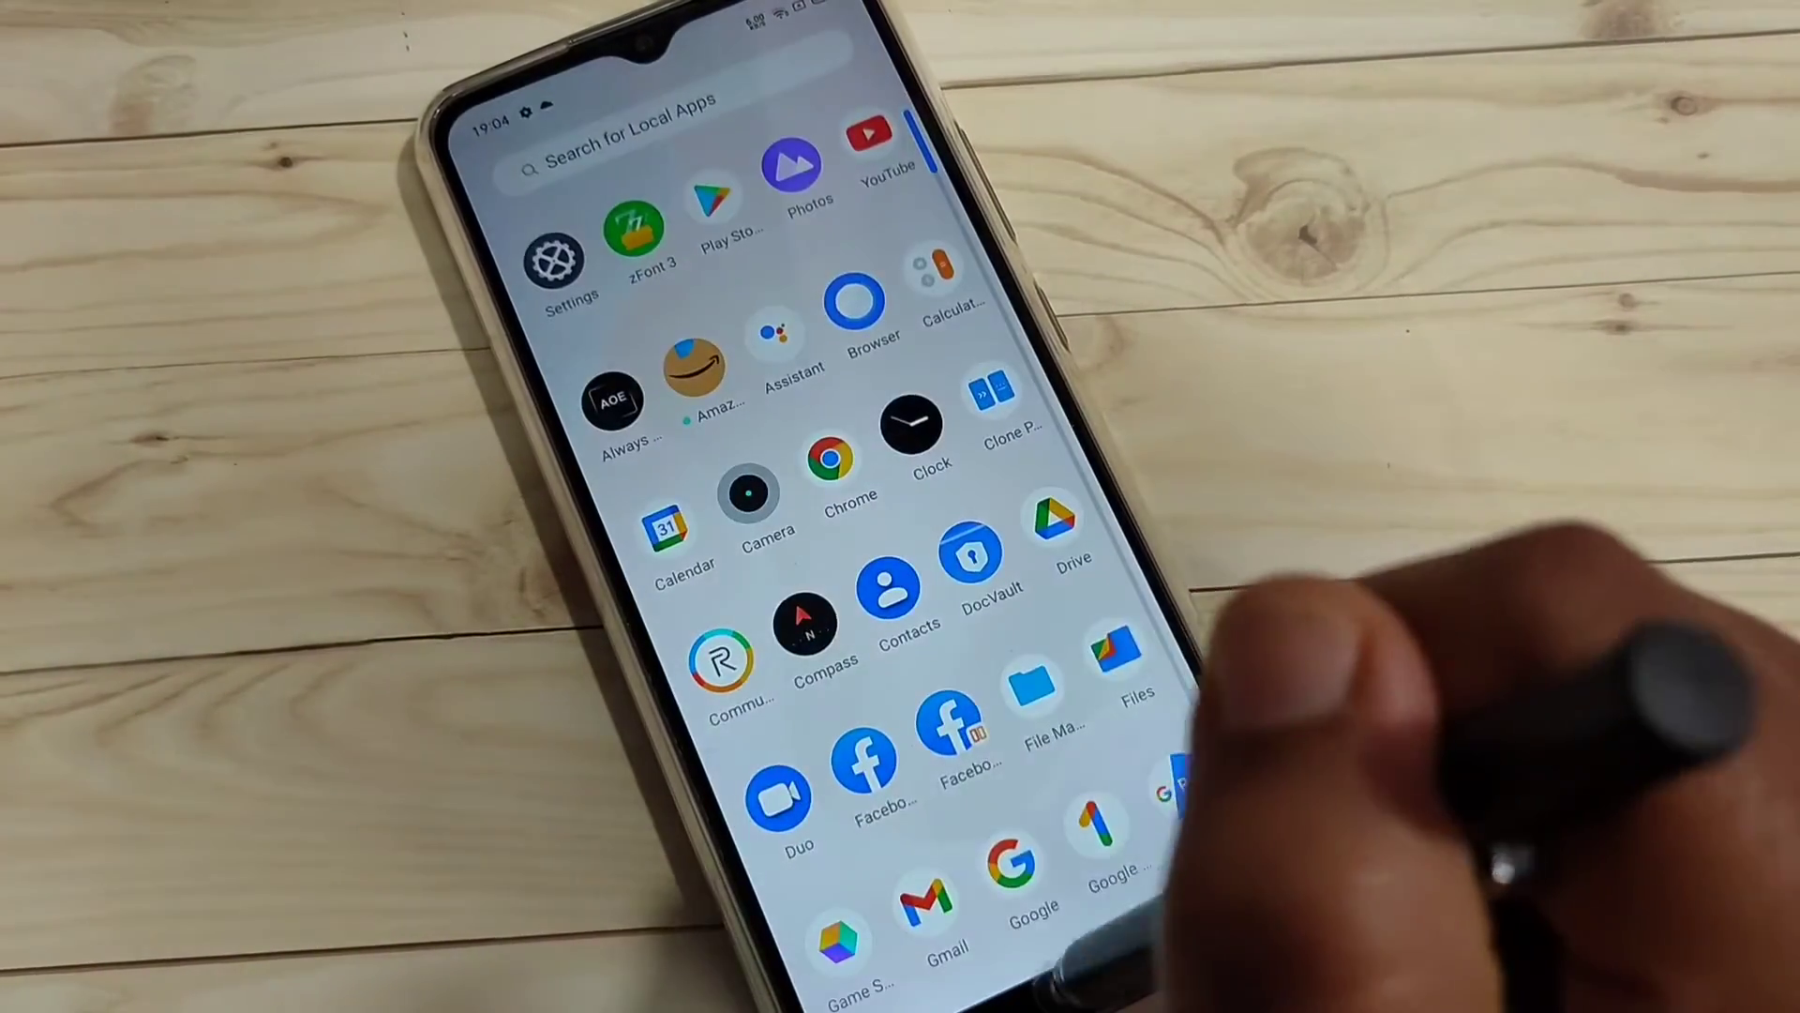
pyautogui.moveTo(1010, 748); pyautogui.dragTo(998, 522)
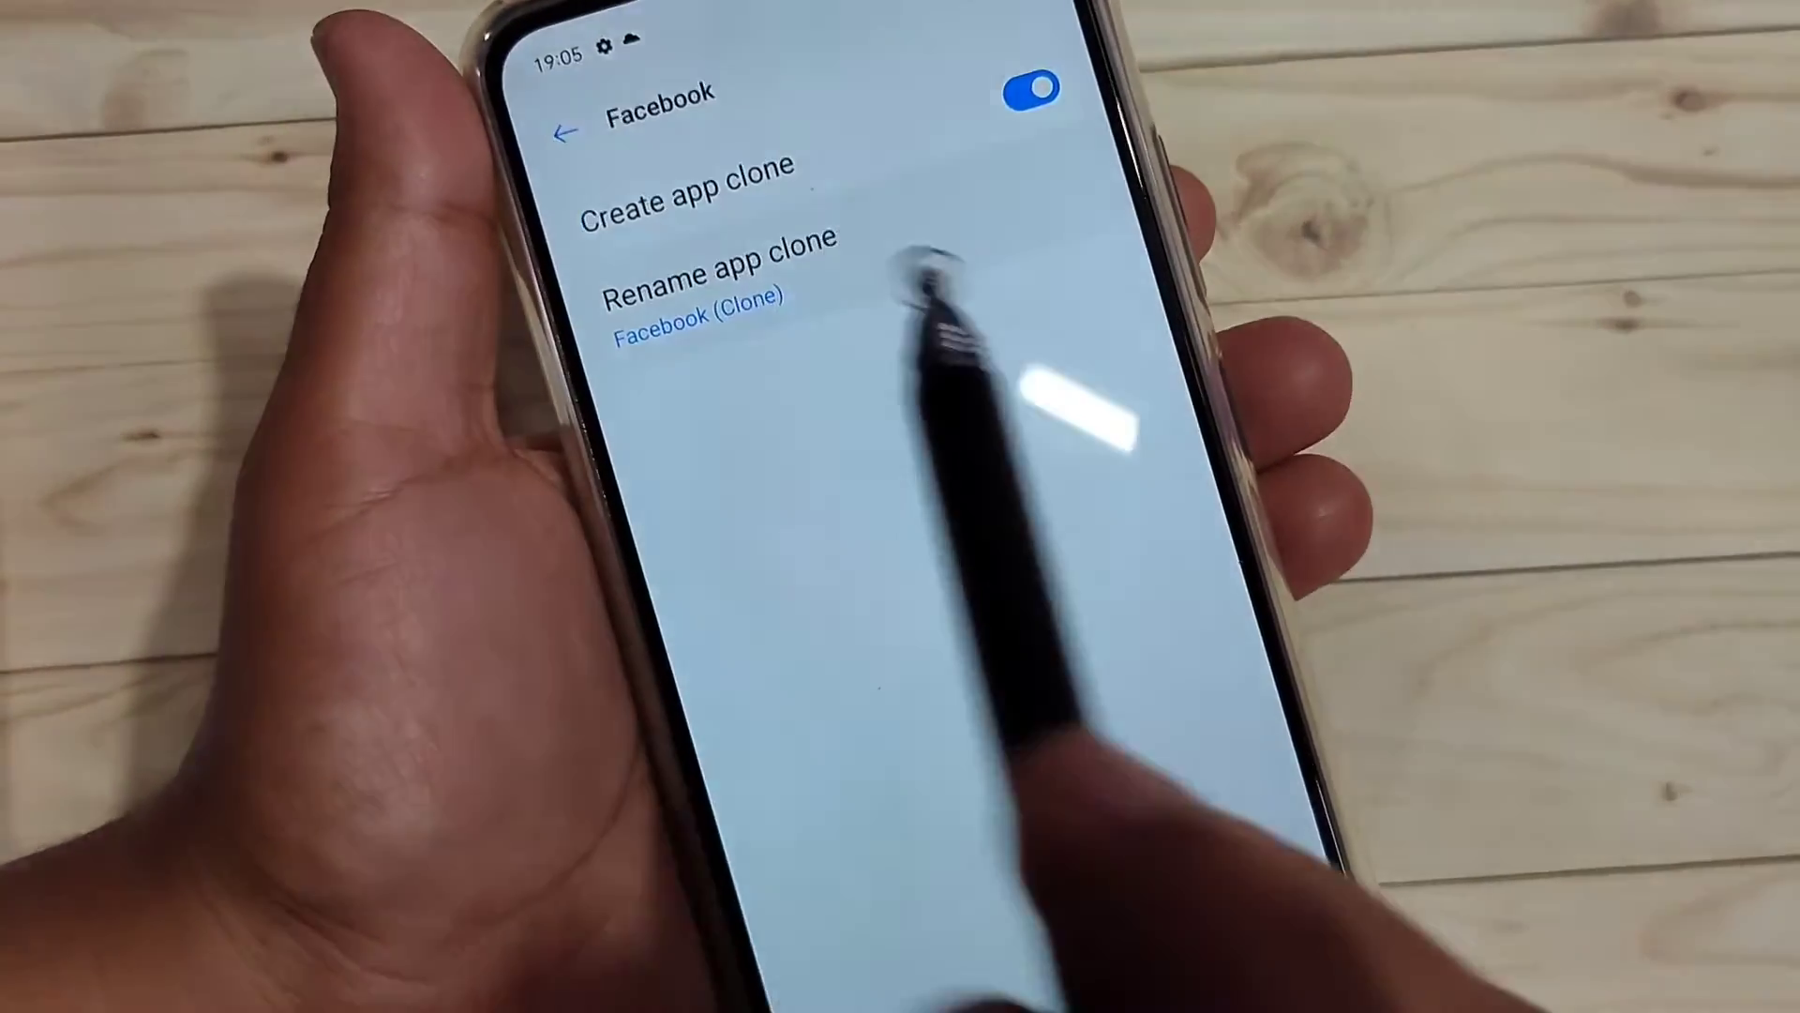
# Rename the Facebook clone to FB, then go to the app drawer.
pyautogui.click(795, 281)
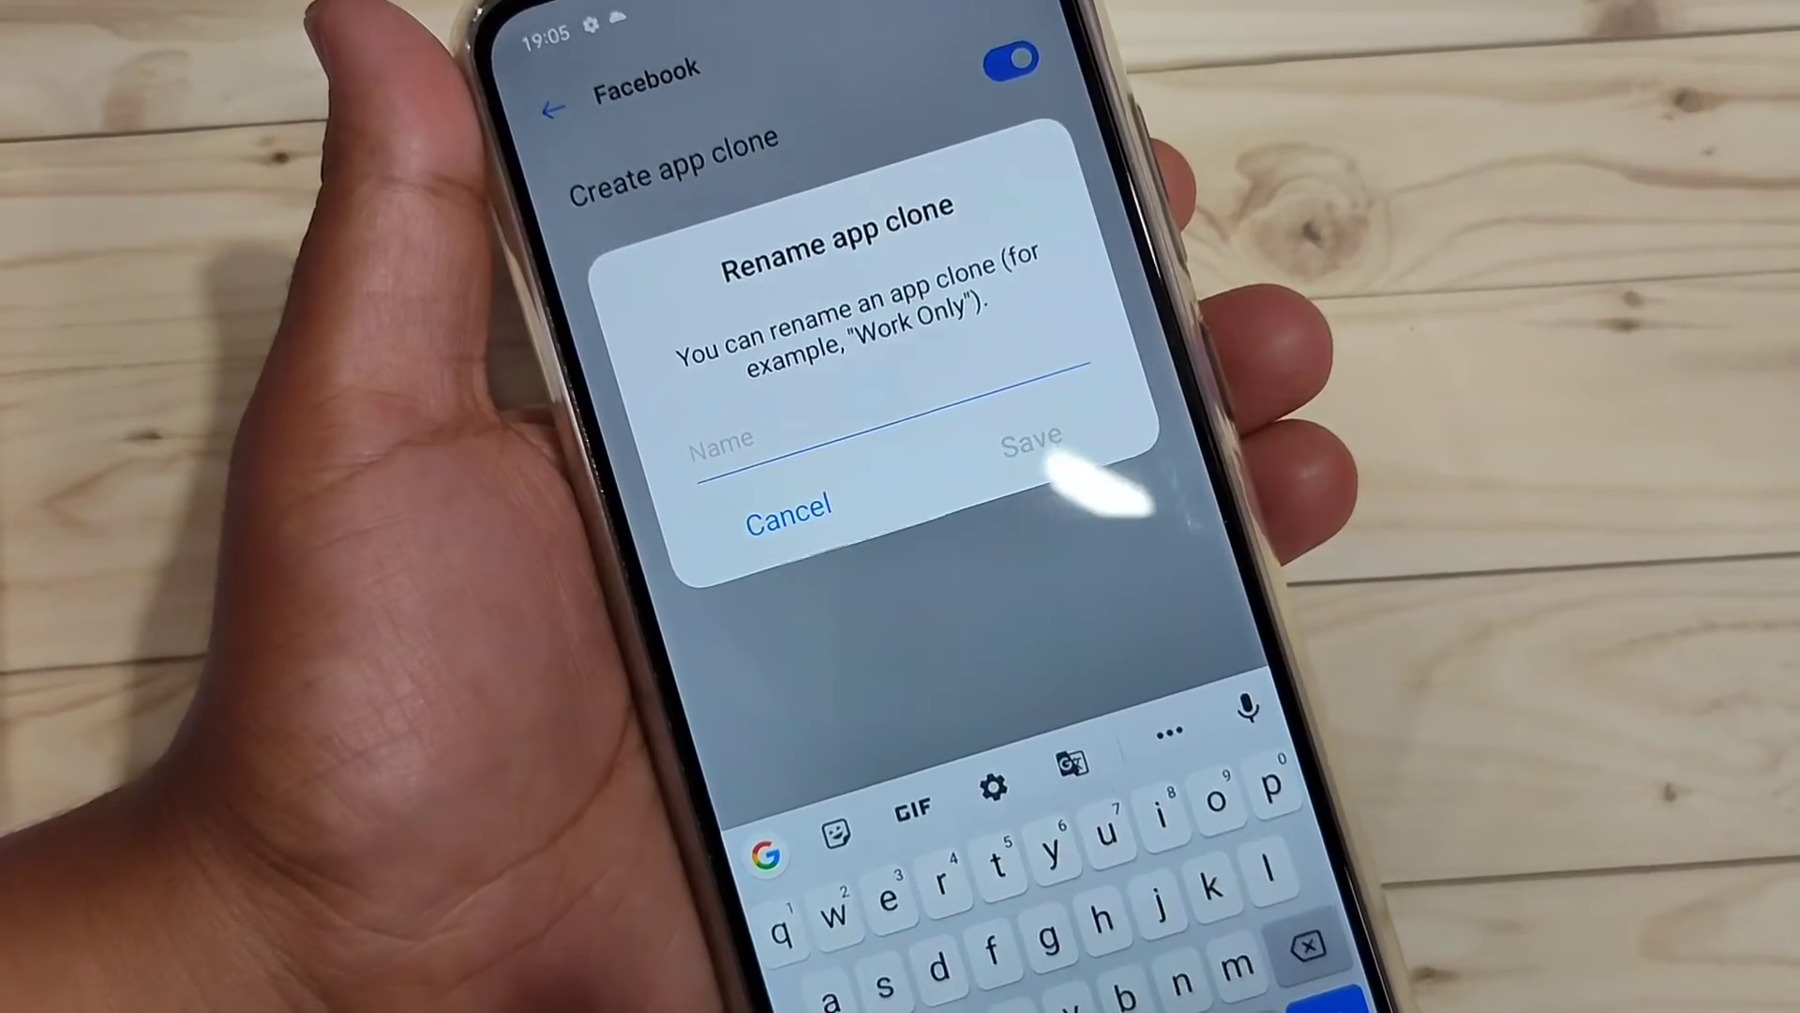
pyautogui.write('FB')
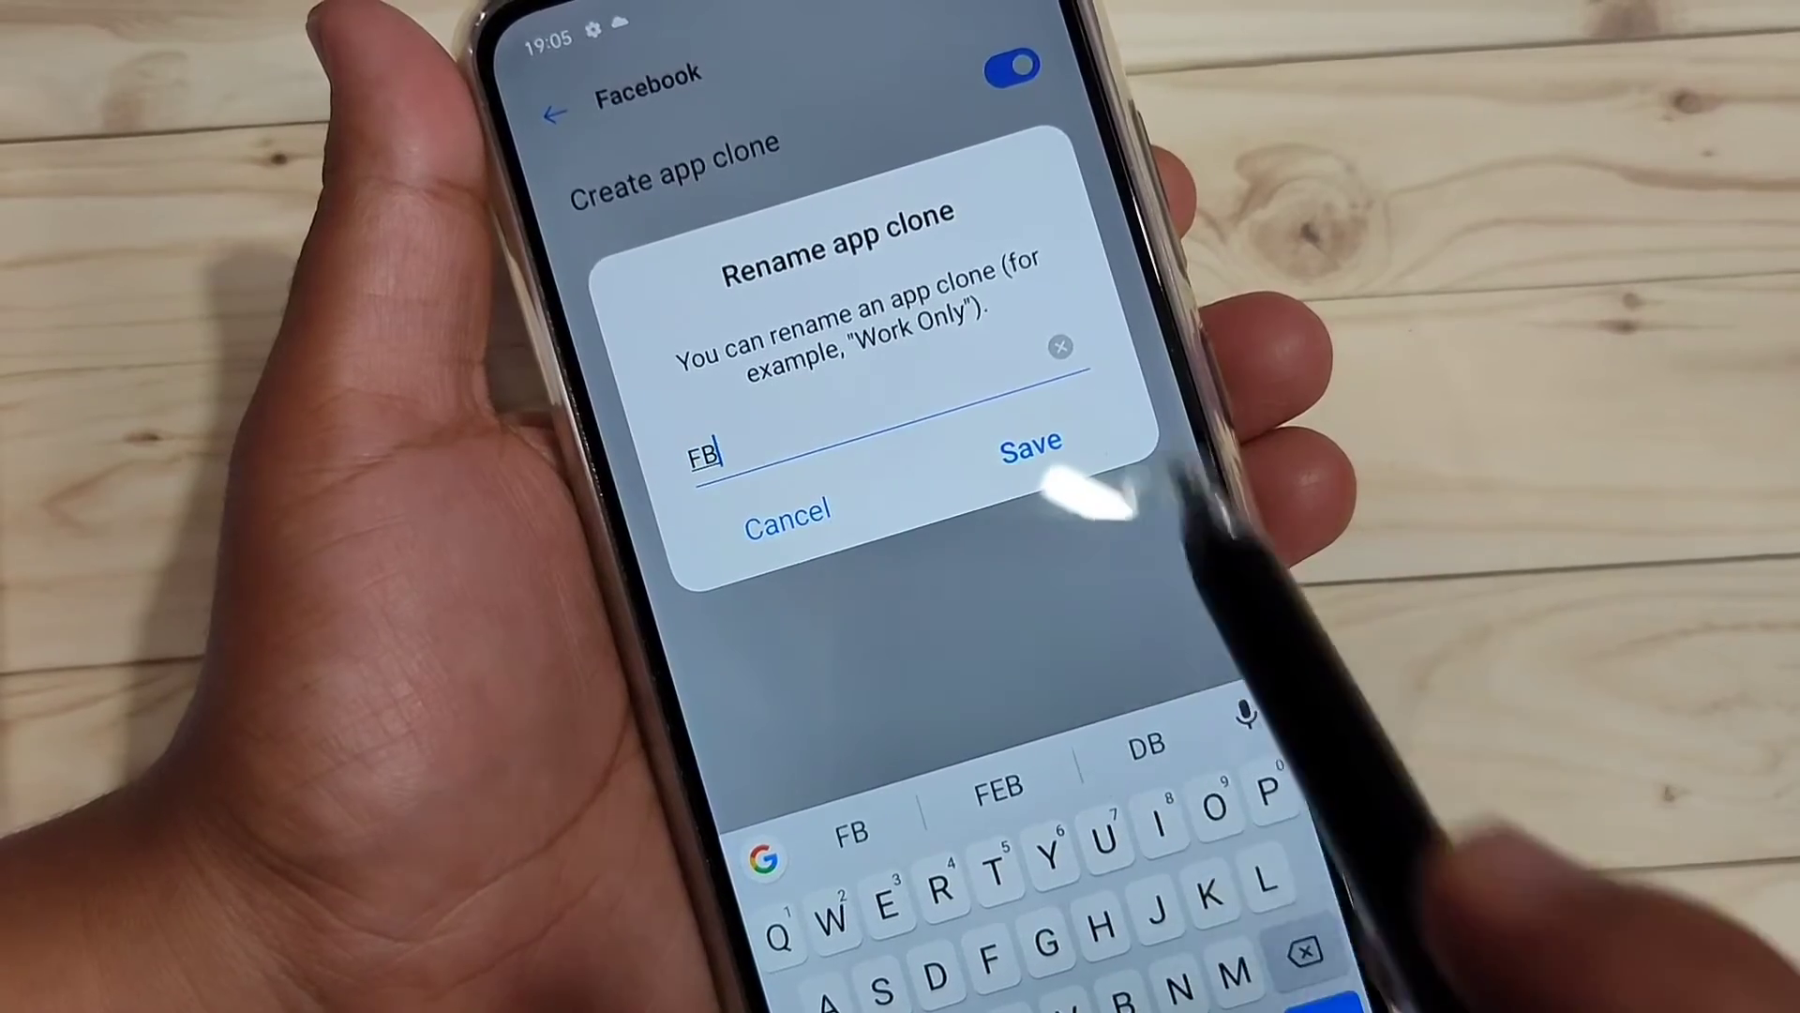
pyautogui.click(1032, 448)
pyautogui.moveTo(1112, 985)
pyautogui.mouseDown()
pyautogui.moveTo(1106, 844)
pyautogui.moveTo(1013, 422)
pyautogui.mouseUp()
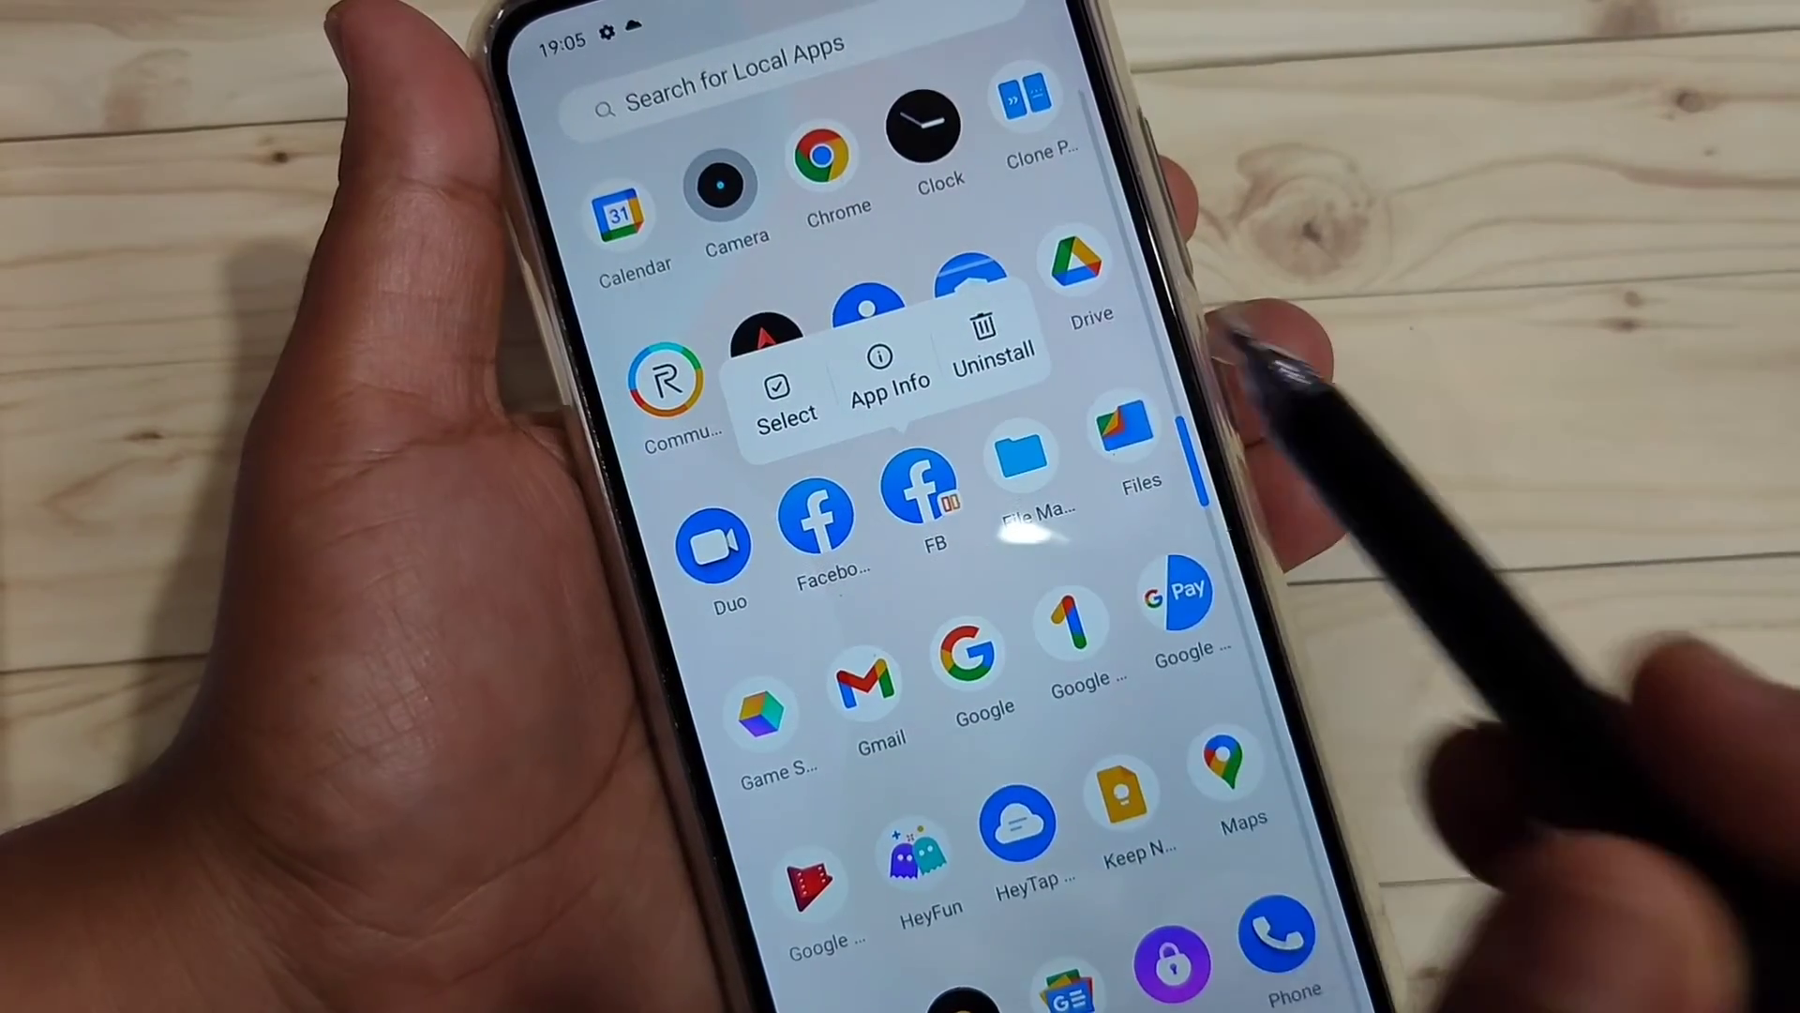
# Uninstall the FB clone and confirm in the Delete FB dialog.
pyautogui.click(989, 339)
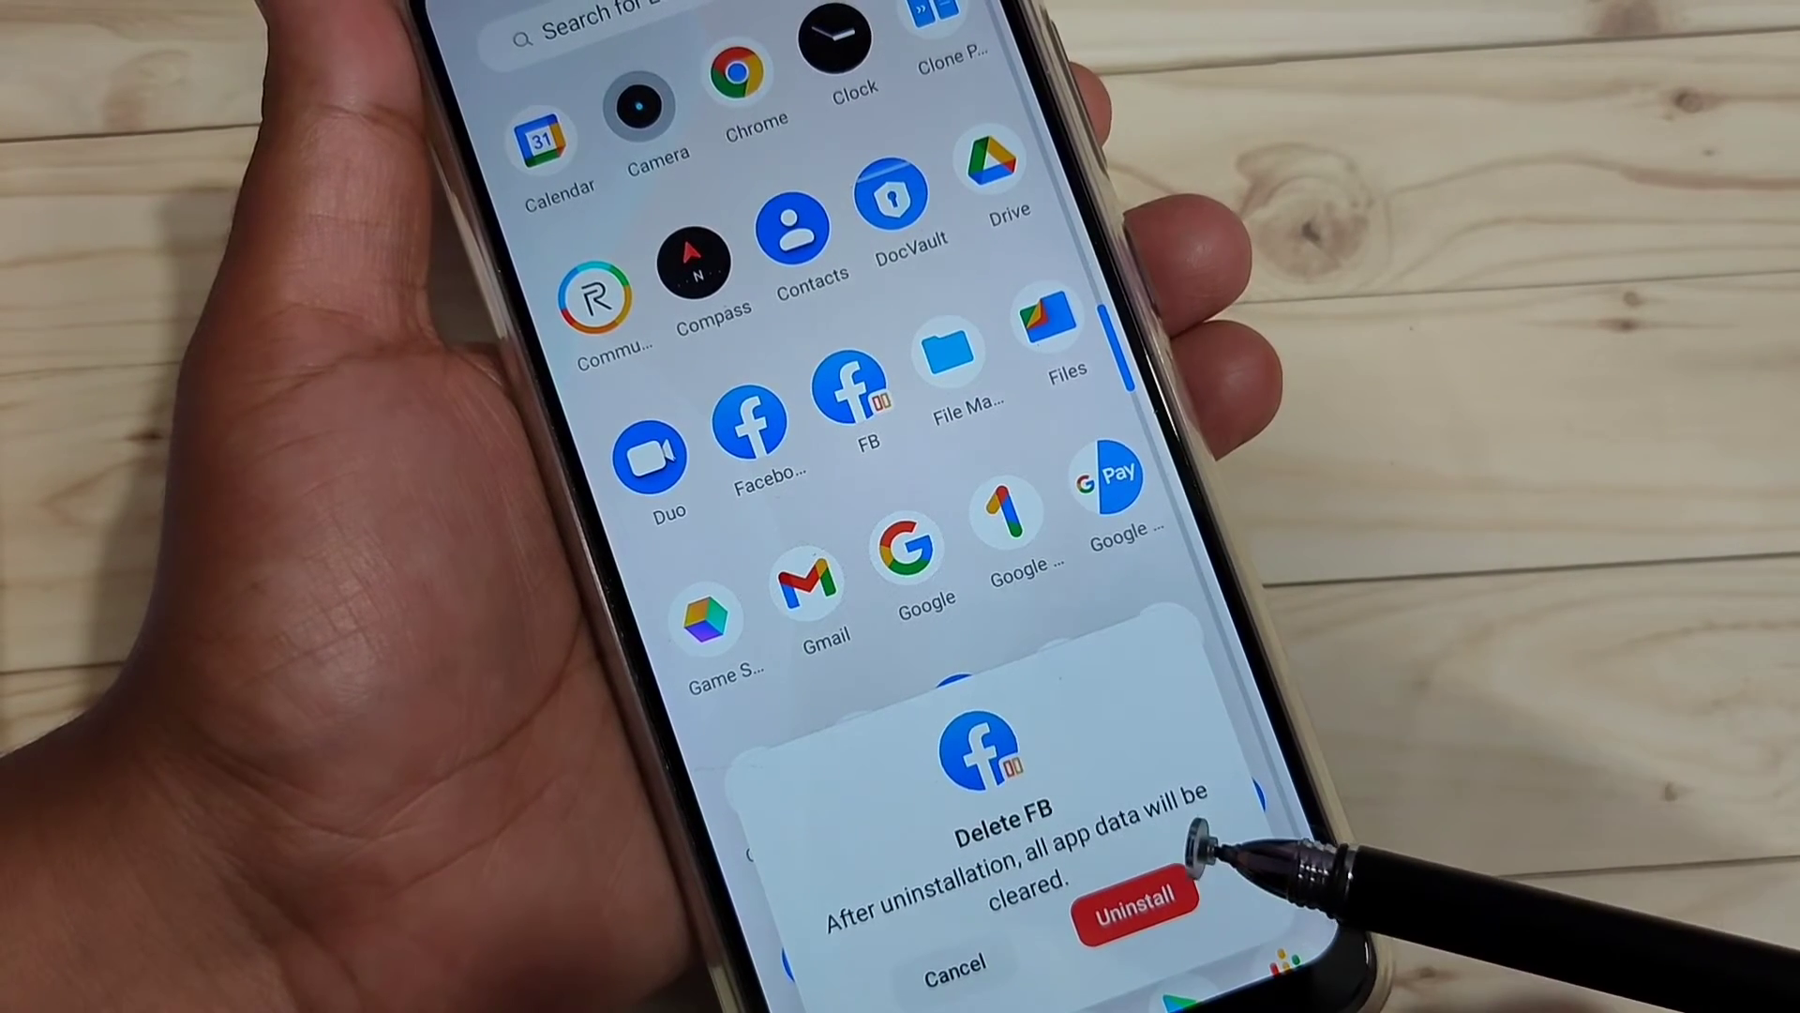
pyautogui.click(1162, 914)
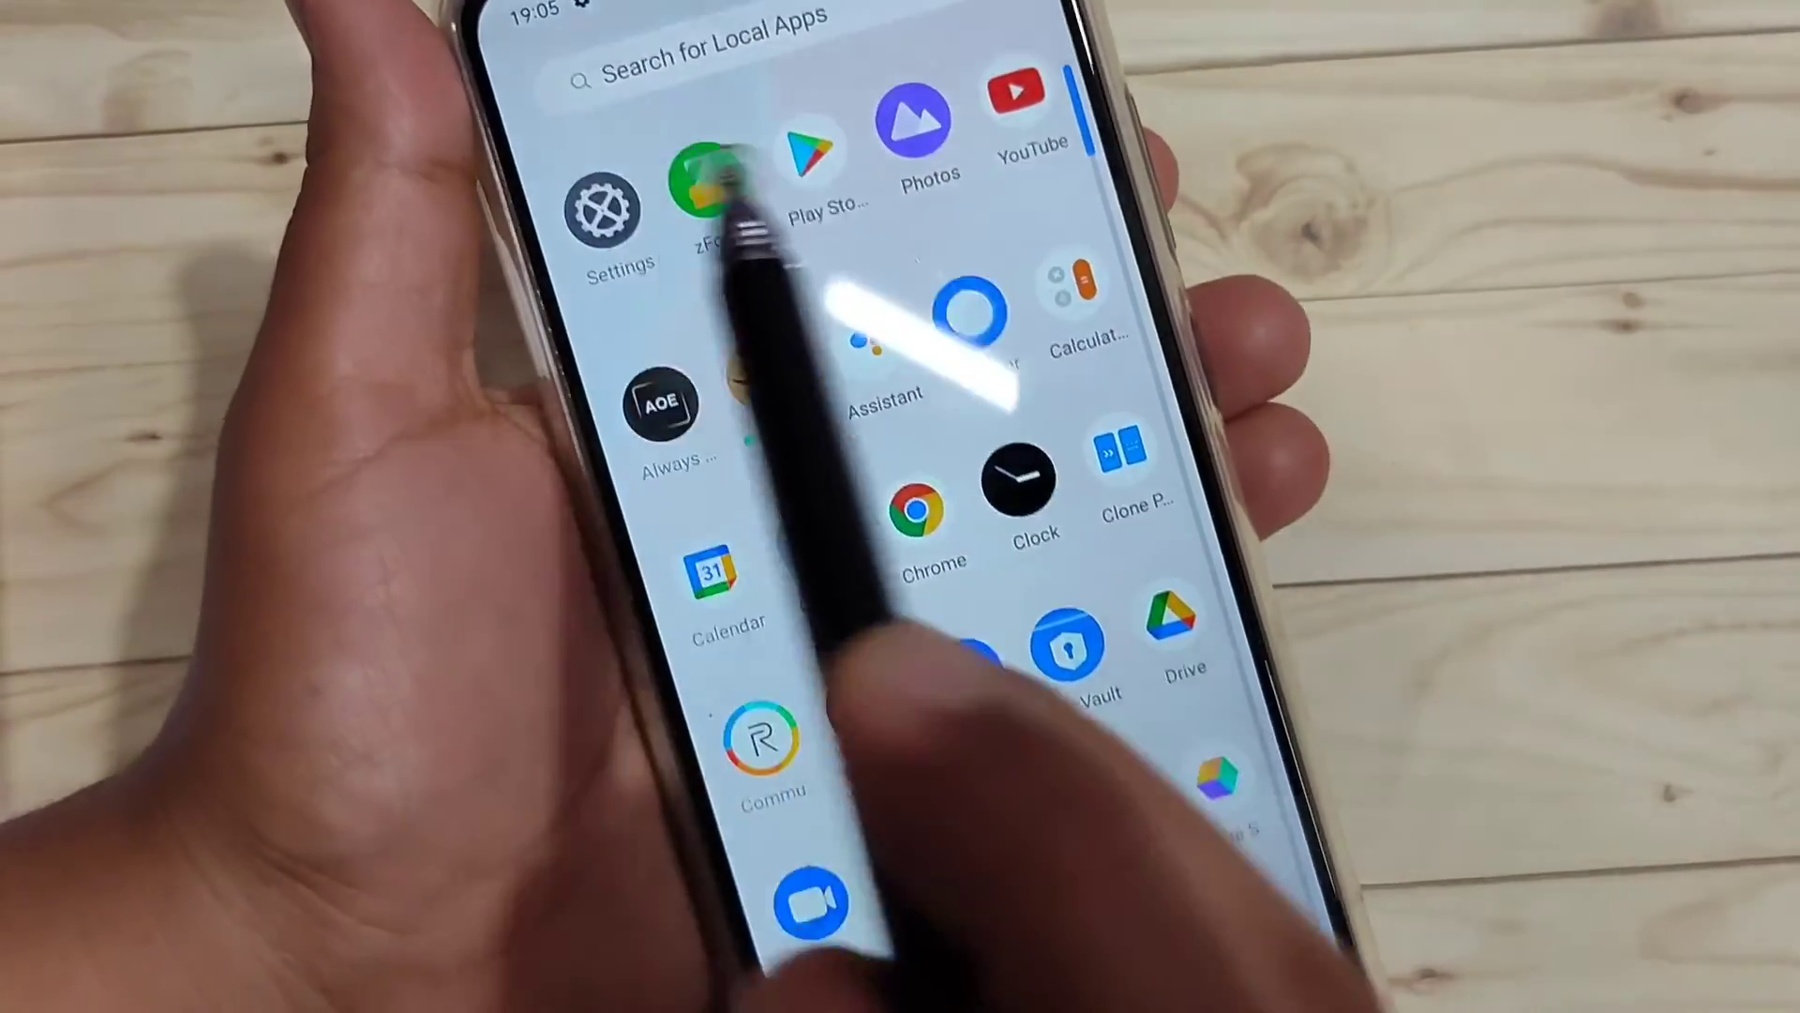
# Switch on a Snapchat clone in App cloner, then check the app drawer for it.
pyautogui.click(560, 177)
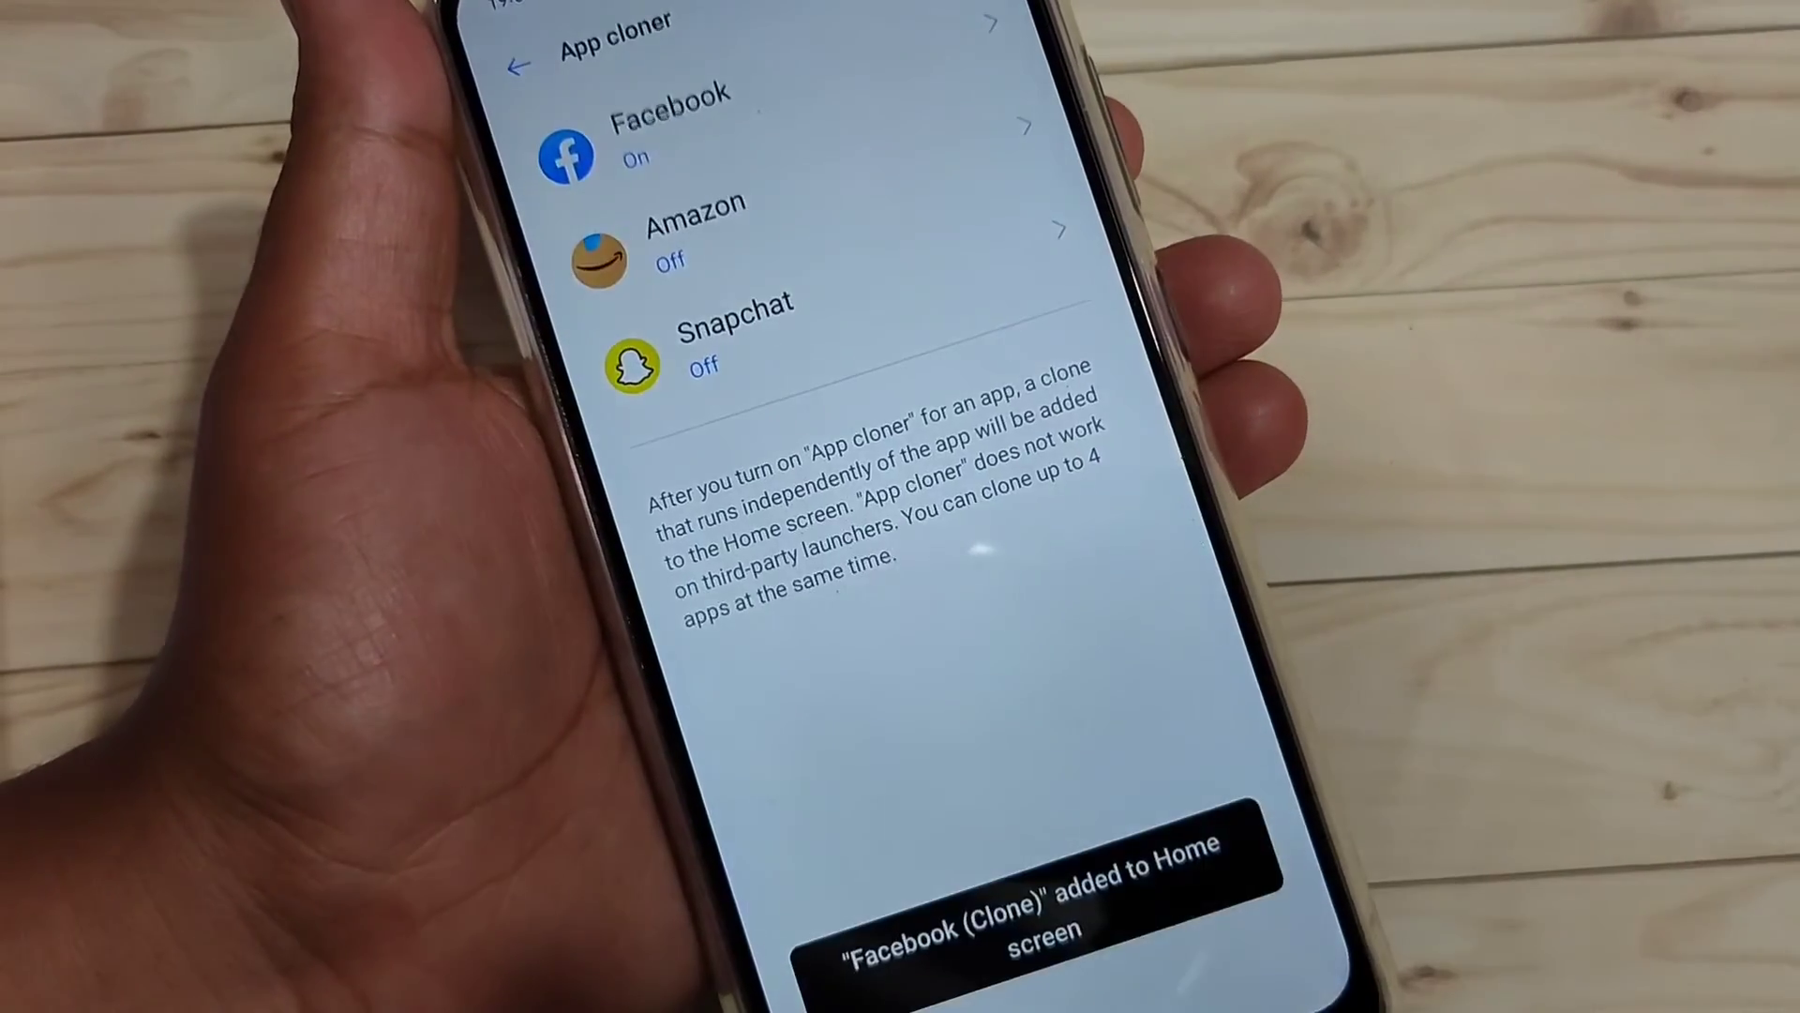
pyautogui.click(739, 330)
pyautogui.click(999, 44)
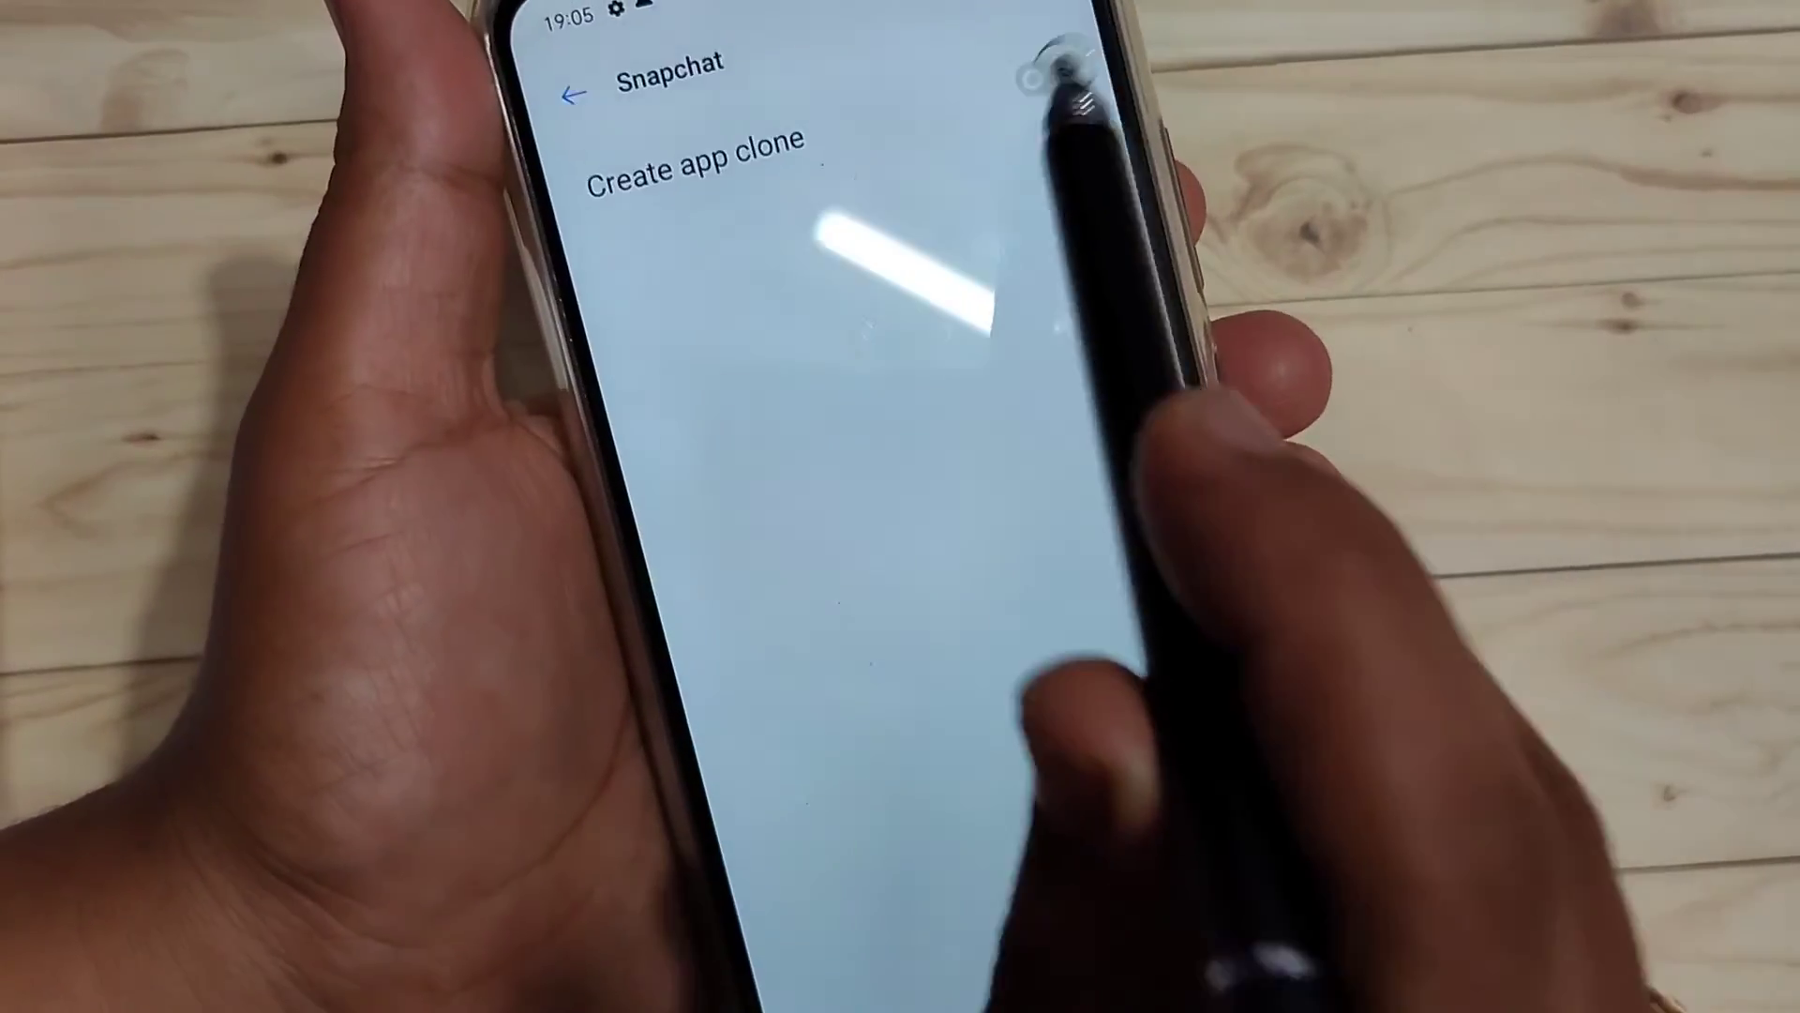
pyautogui.moveTo(1041, 985); pyautogui.dragTo(1041, 634)
pyautogui.moveTo(1042, 844); pyautogui.dragTo(1042, 422)
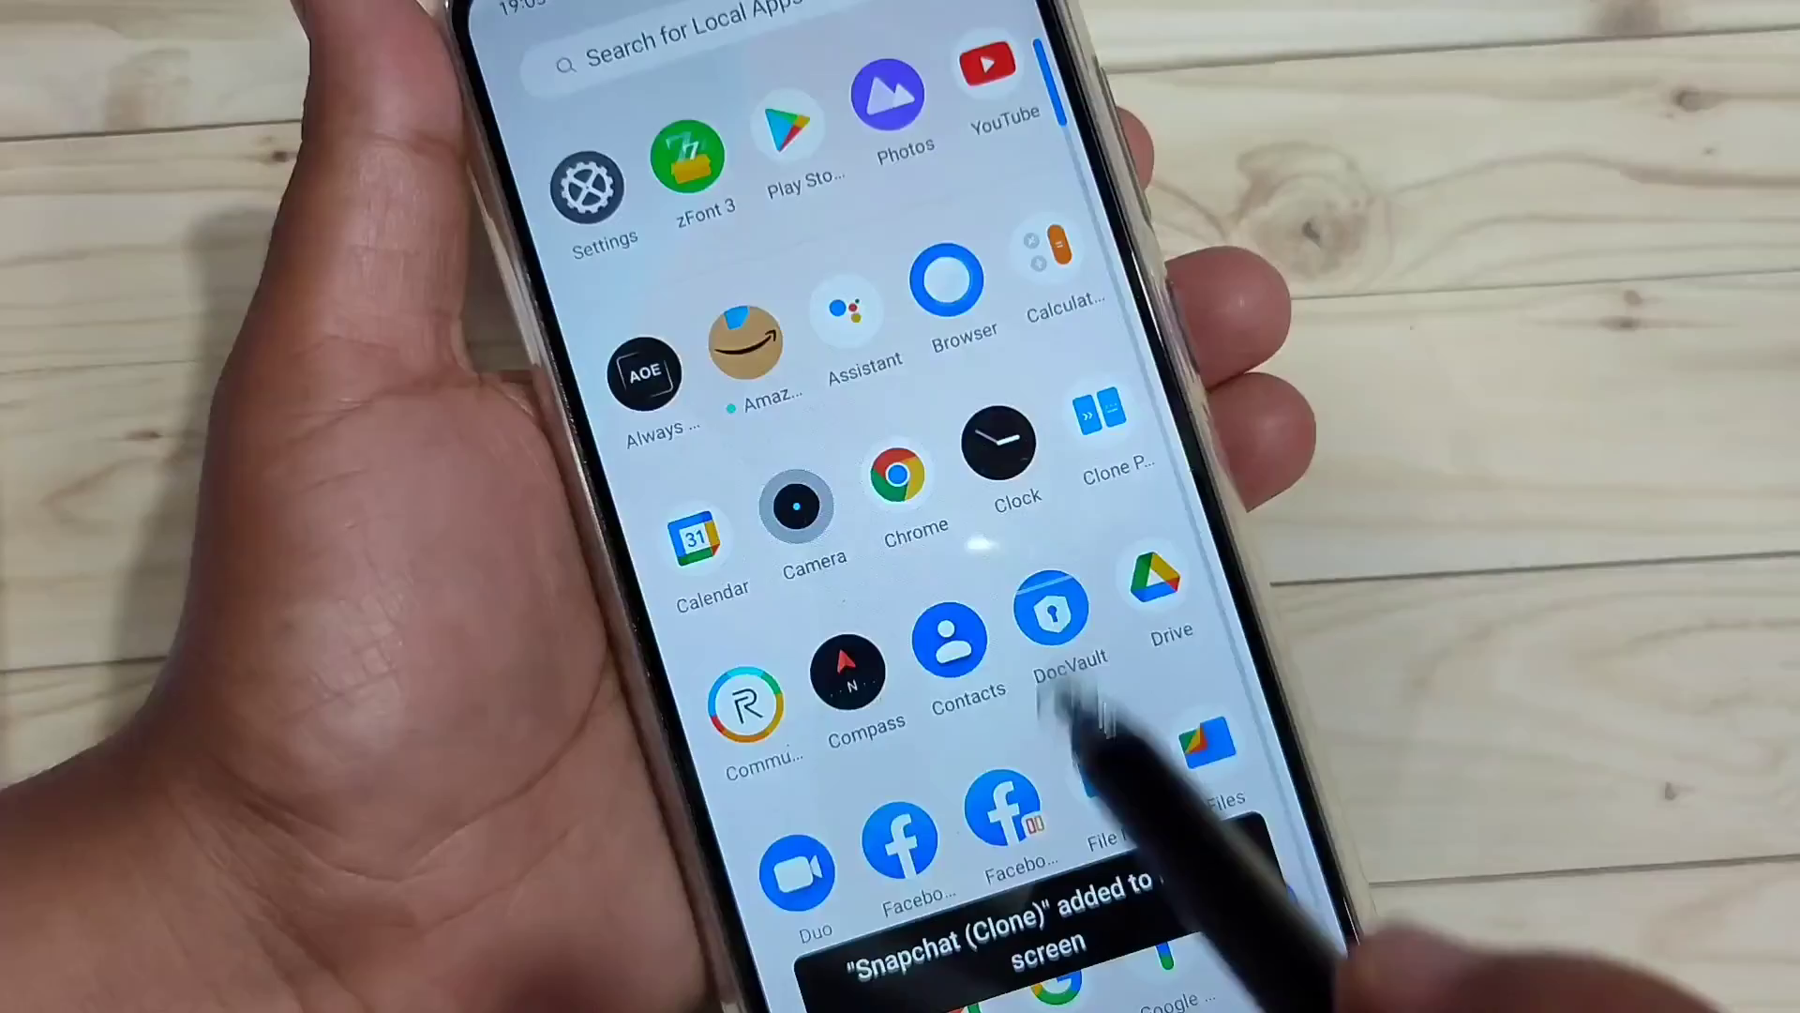
pyautogui.moveTo(1006, 520); pyautogui.dragTo(1105, 301)
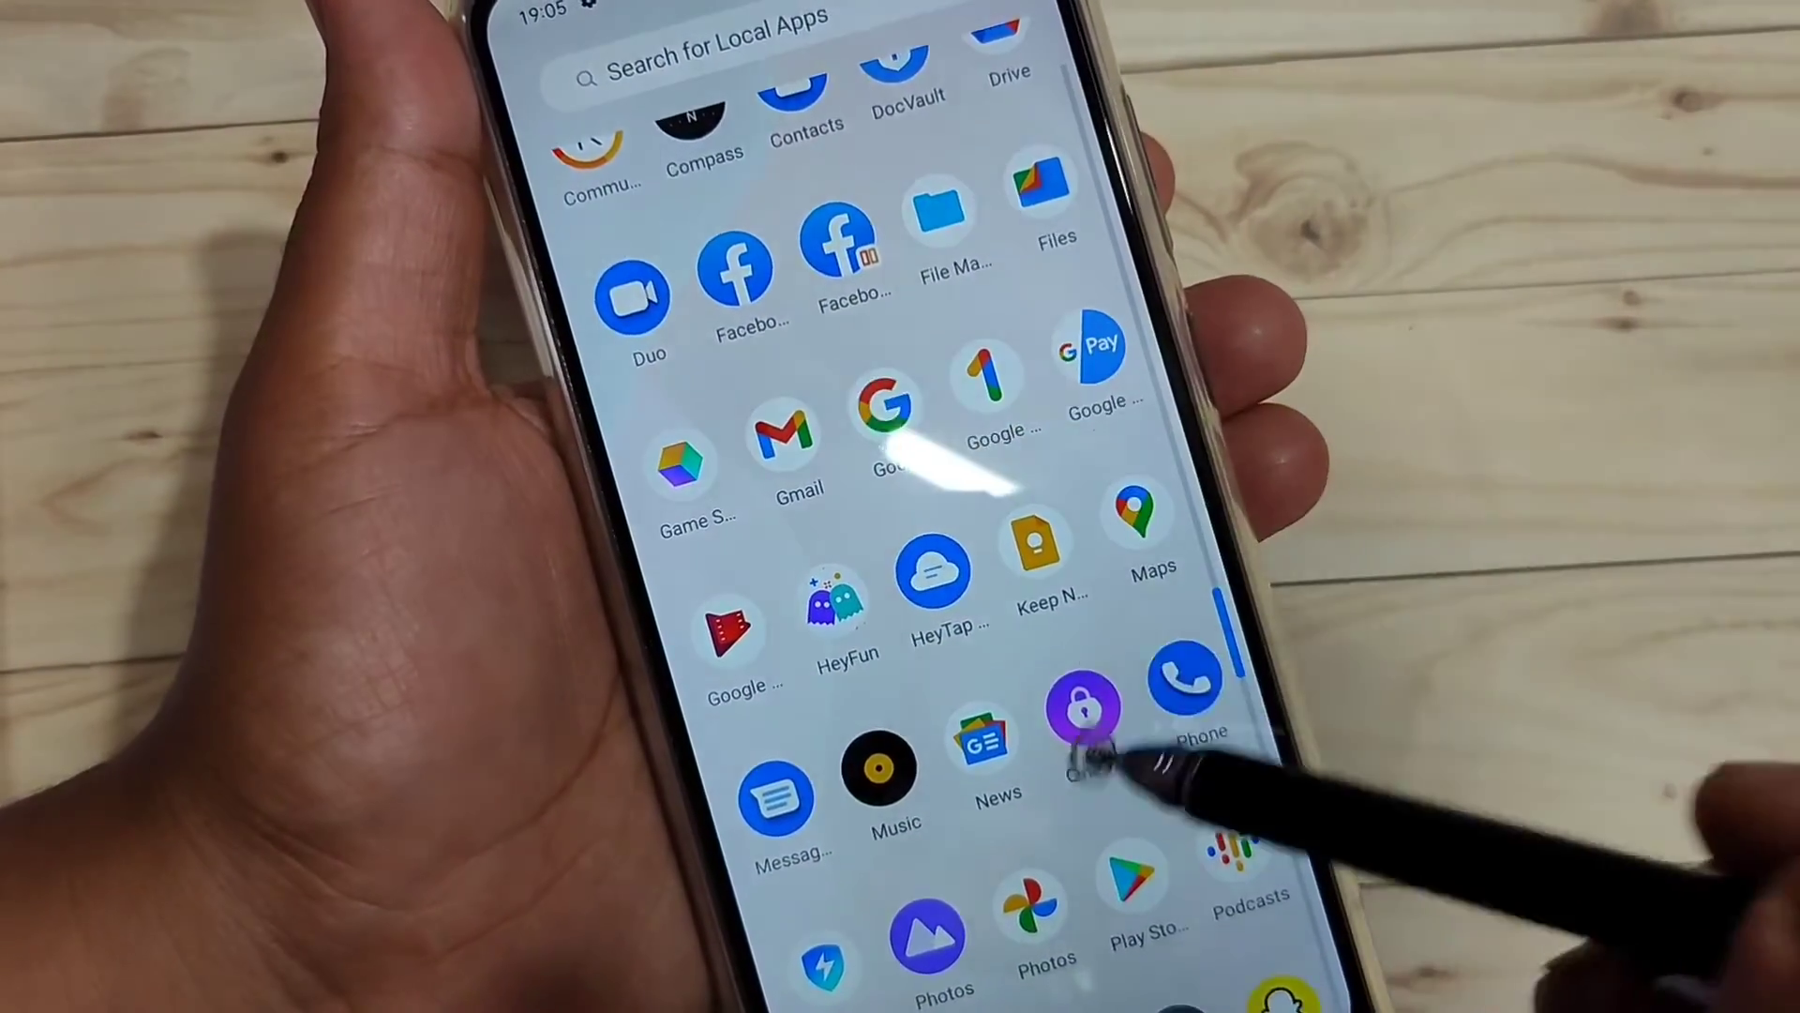
pyautogui.moveTo(1206, 763); pyautogui.dragTo(1061, 507)
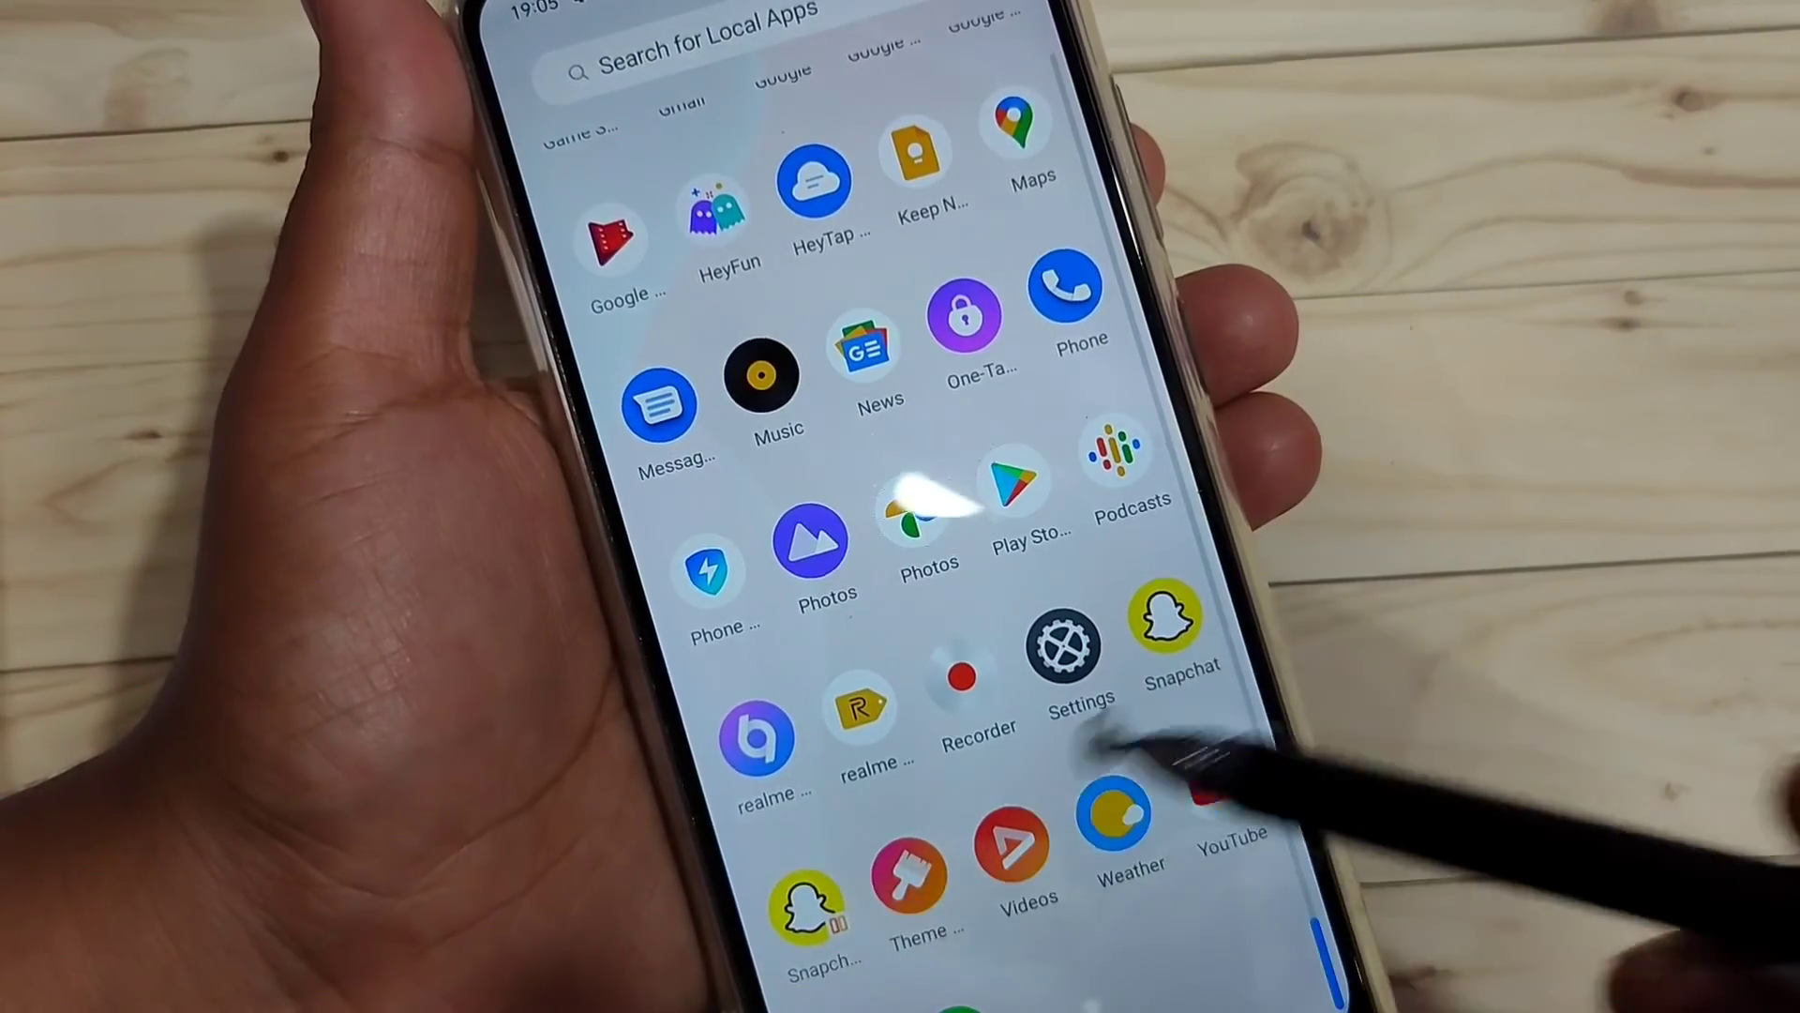